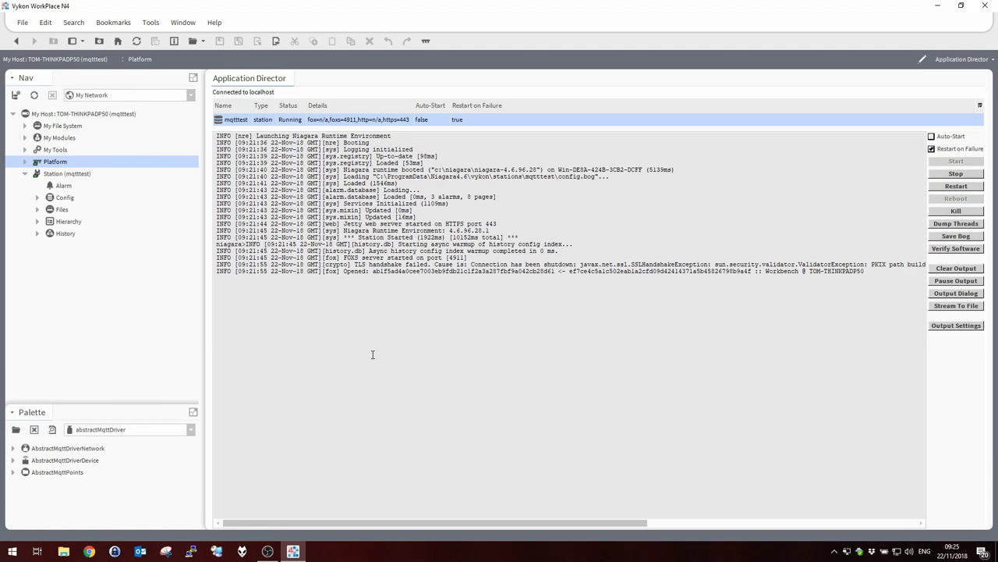
Expand the mqttest station's Config > Services nodes in the Nav tree
click(37, 197)
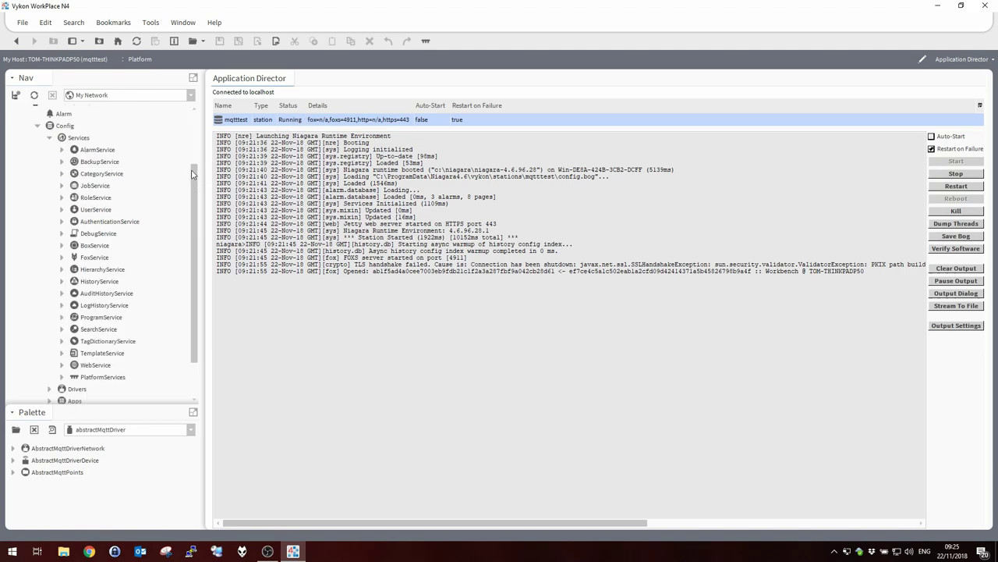
scroll(195, 172, up, 1)
click(96, 116)
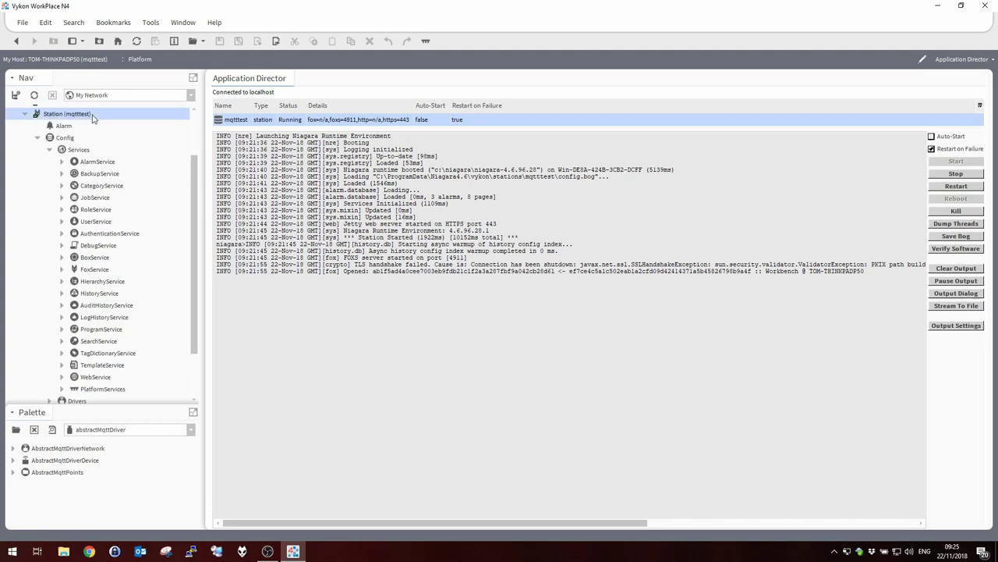
click(66, 142)
click(79, 151)
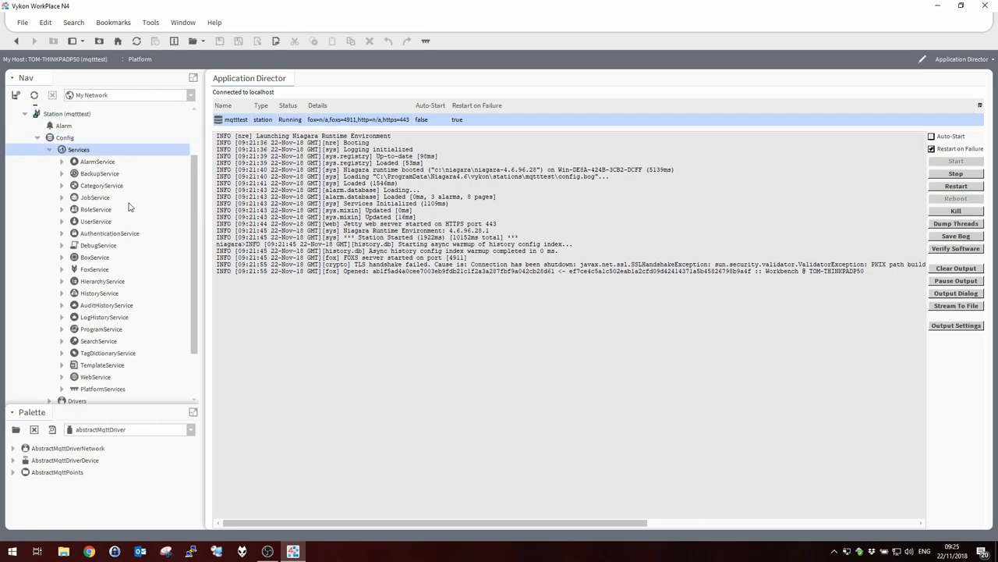
Open FoxService's property sheet and expand its Fox port properties
double_click(100, 270)
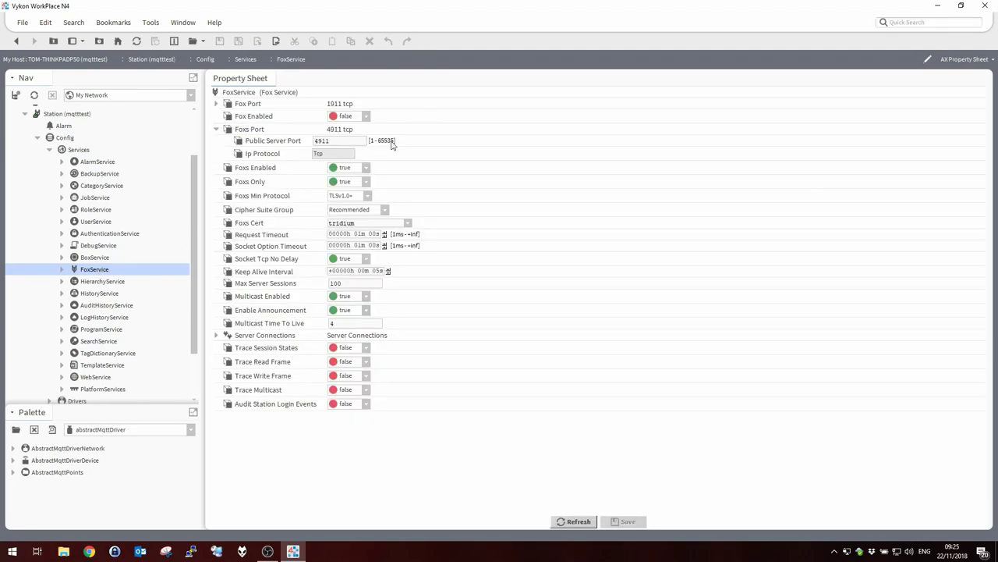
double_click(253, 131)
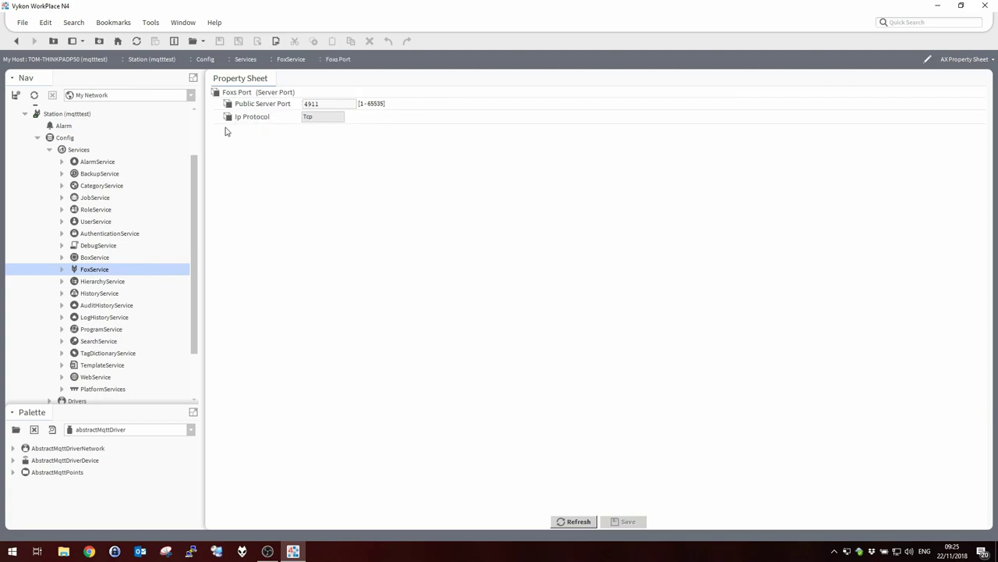
double_click(95, 270)
click(216, 104)
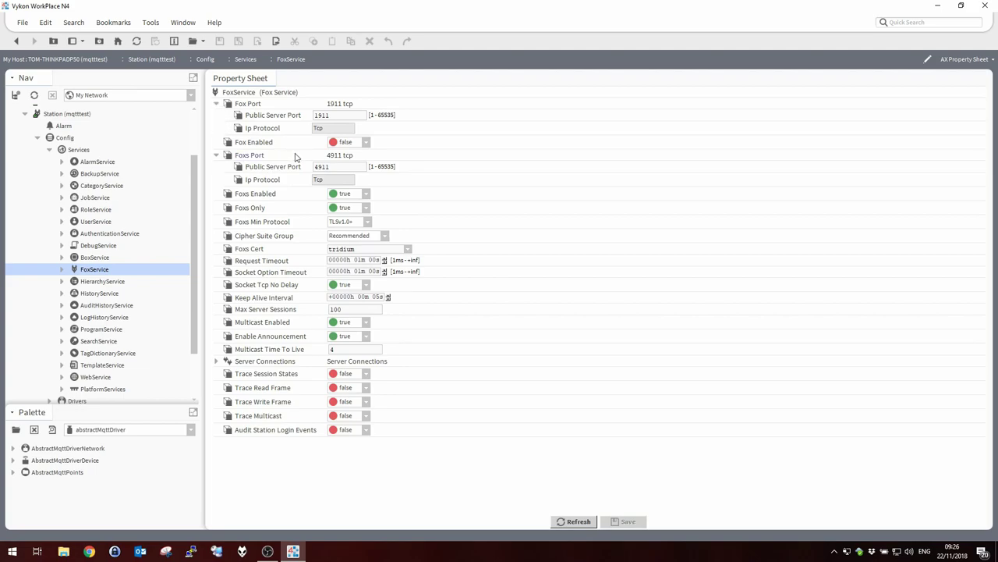
Change the Foxs public server port from 4911 to 49110 and save
click(349, 170)
text(0)
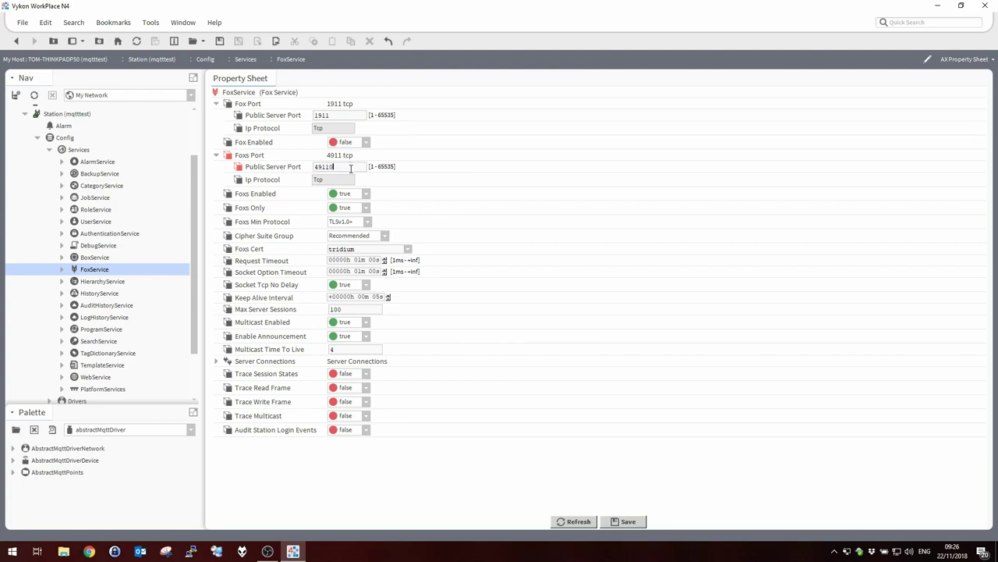
click(633, 524)
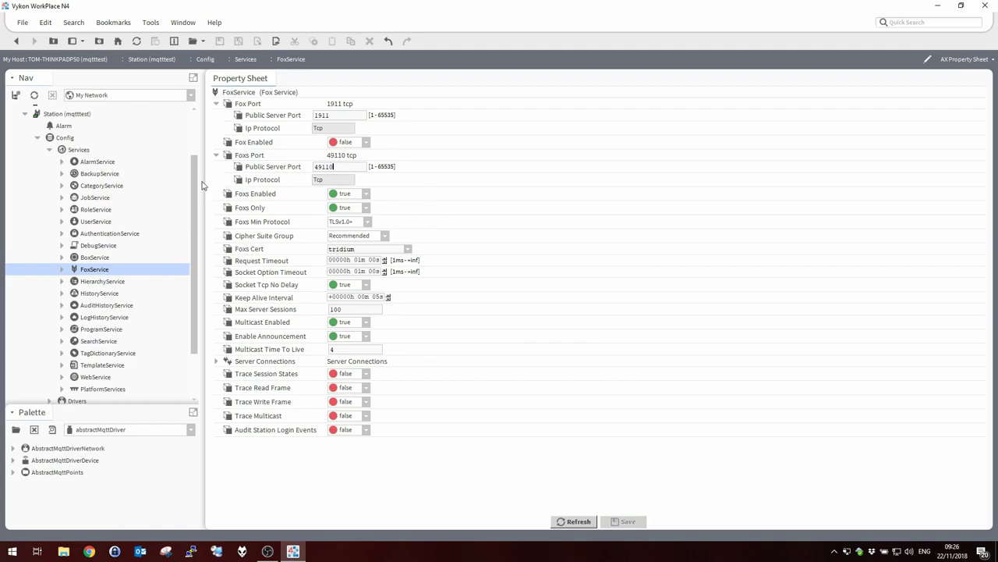
Open the Platform's Application Director to confirm the station runs with foxs=49110
drag(195, 175, 195, 133)
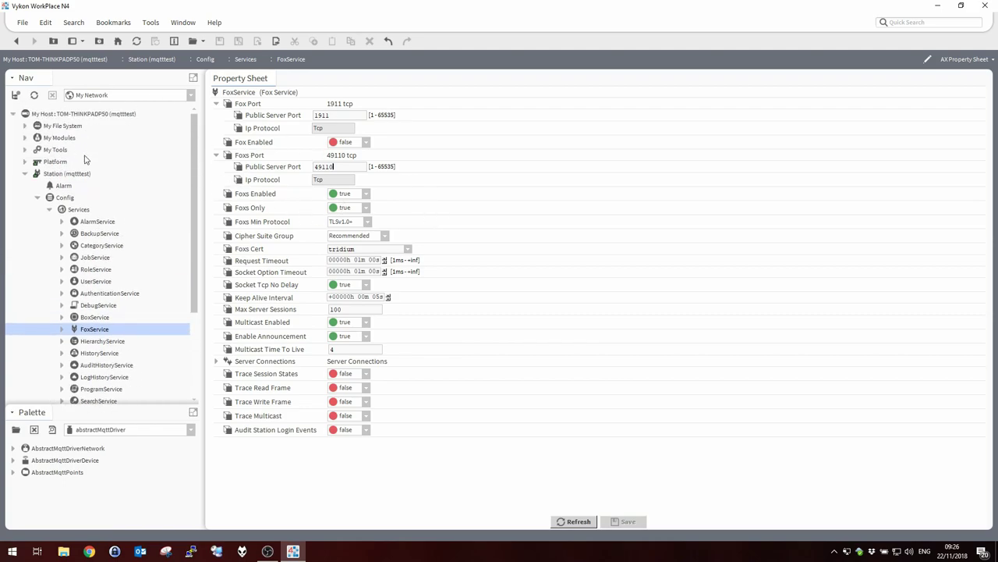
click(26, 162)
click(70, 174)
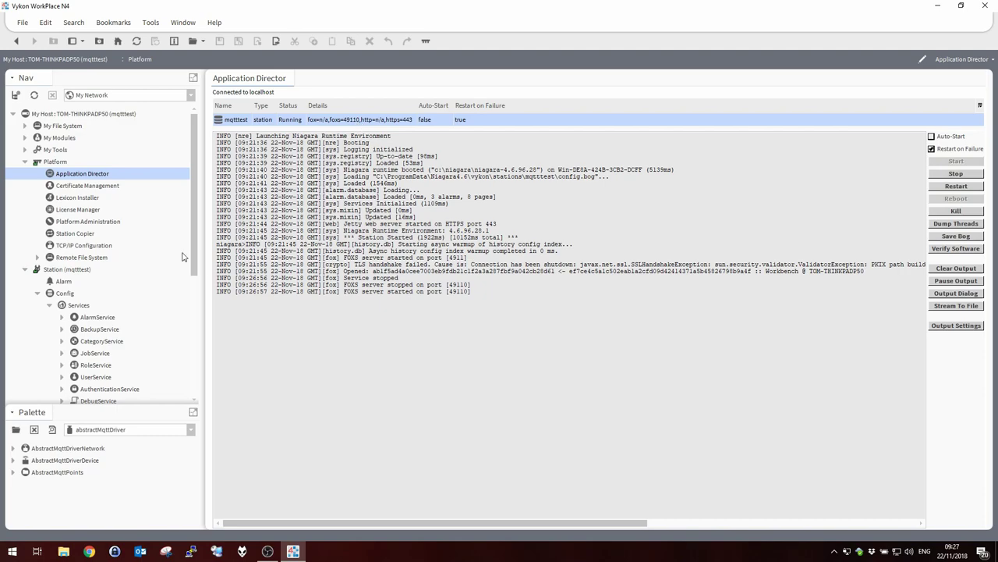
drag(196, 226, 196, 270)
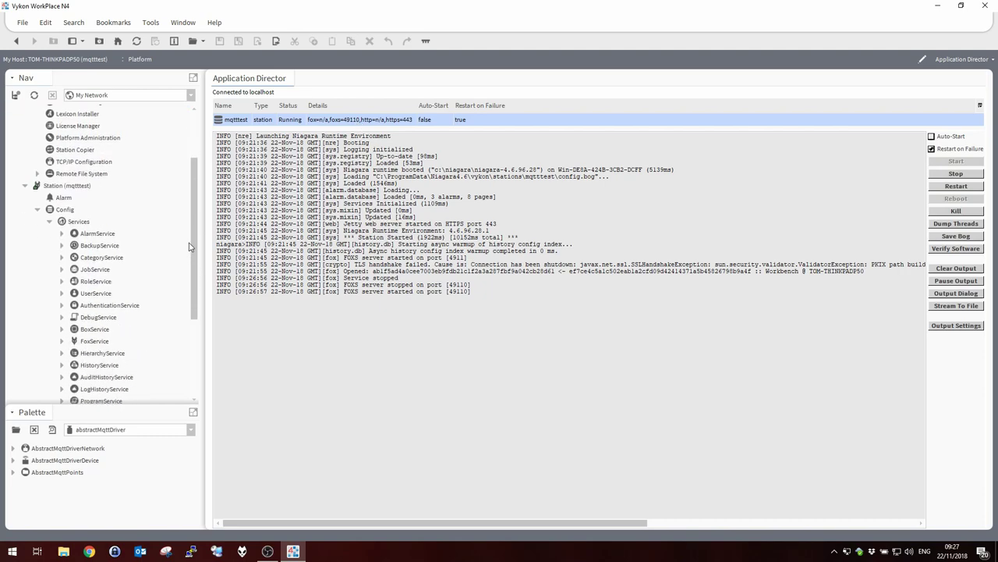
Disconnect the workbench from the mqttest station
click(82, 188)
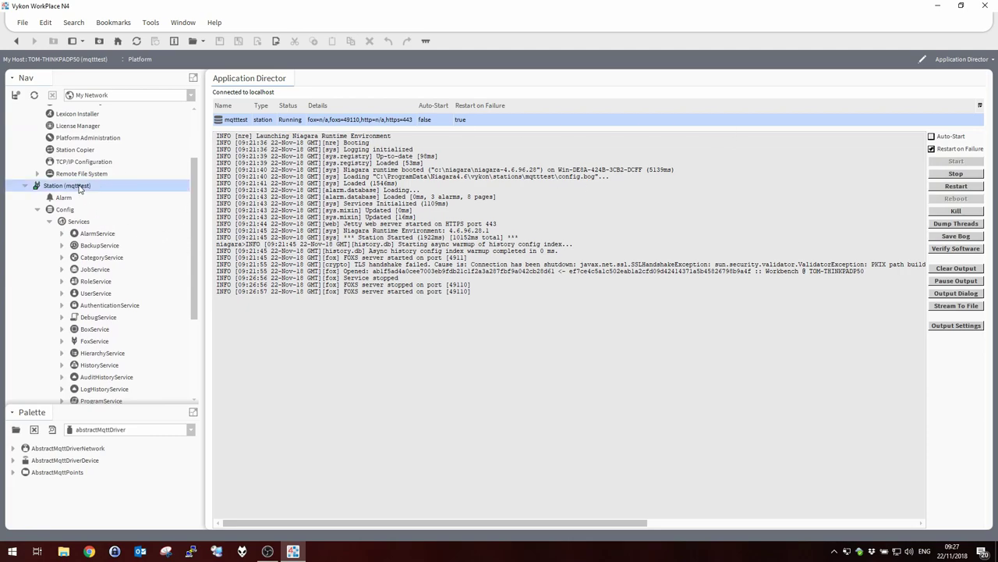
right_click(61, 186)
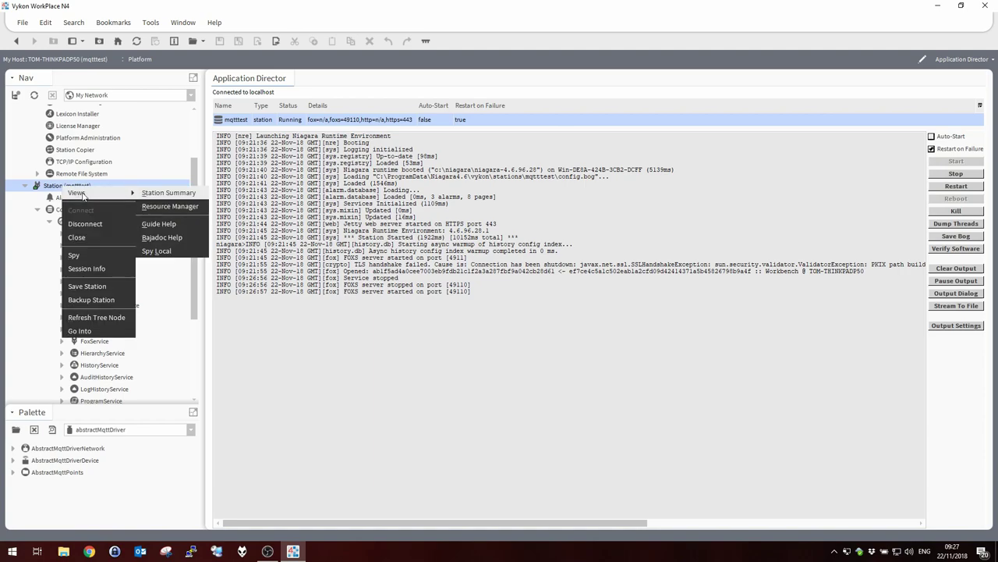
click(86, 224)
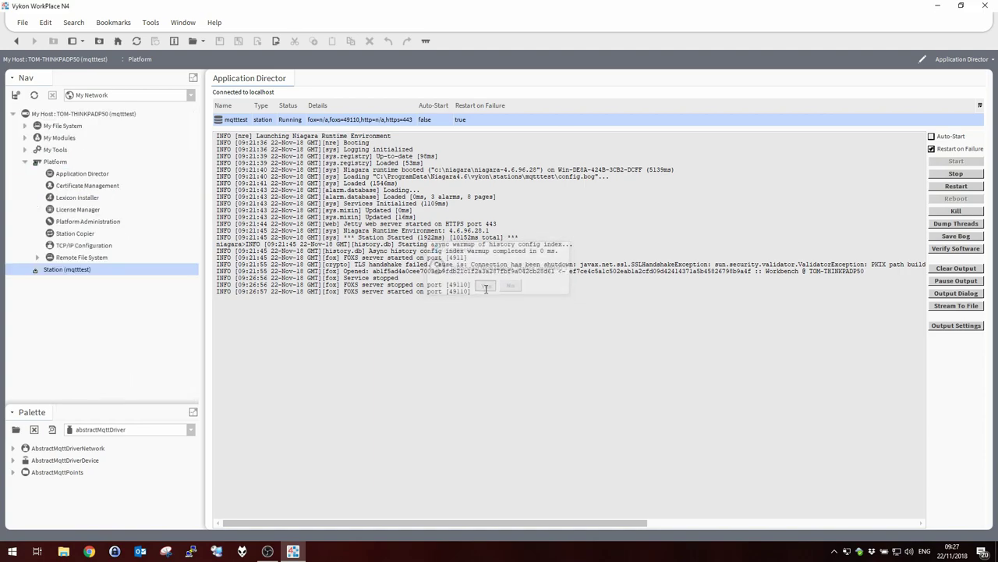
key(Return)
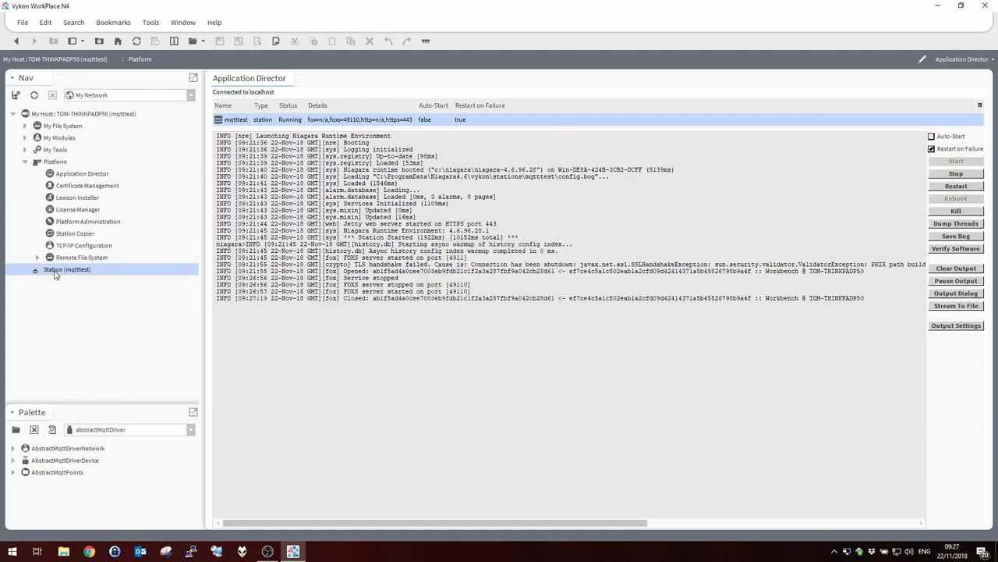
Try a TLS station connection to 127.0.0.1 on port 4911, which fails with 'Target not found'
click(22, 23)
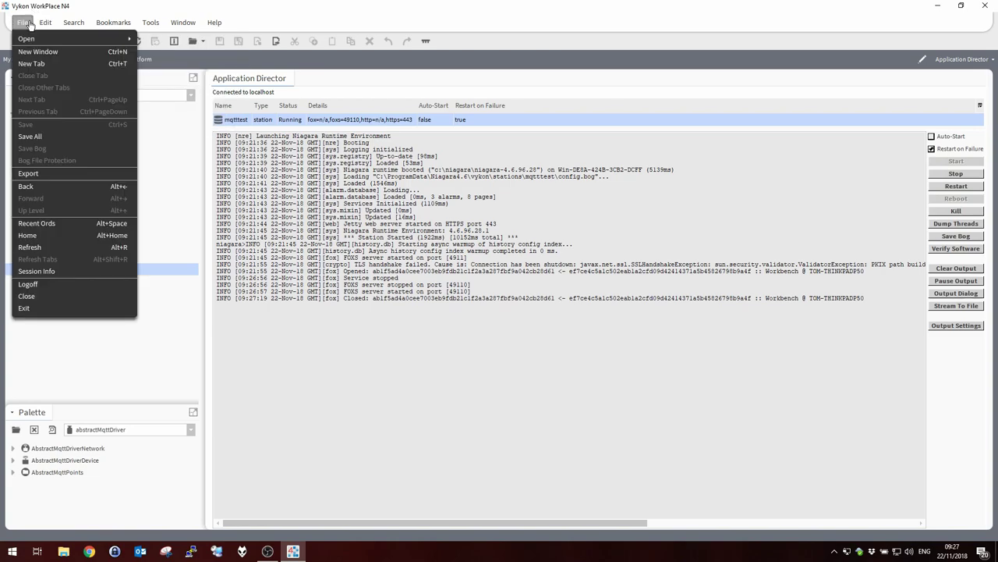
mouse_move(31, 39)
click(168, 102)
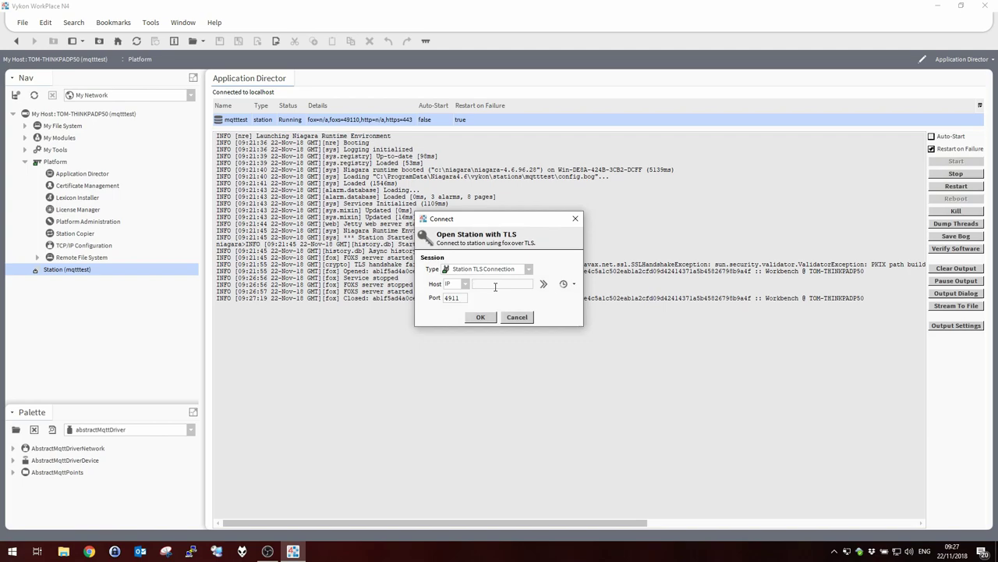
text(127.0.0.1)
click(471, 297)
click(473, 317)
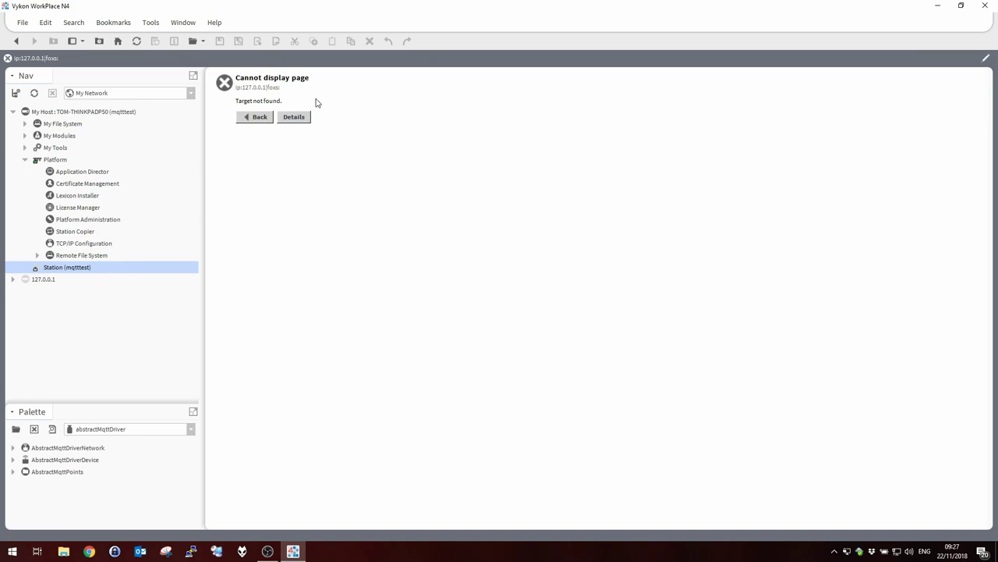
click(22, 23)
Open a Station TLS Connection to host 127.0.0.1 on port 49110
mouse_move(31, 38)
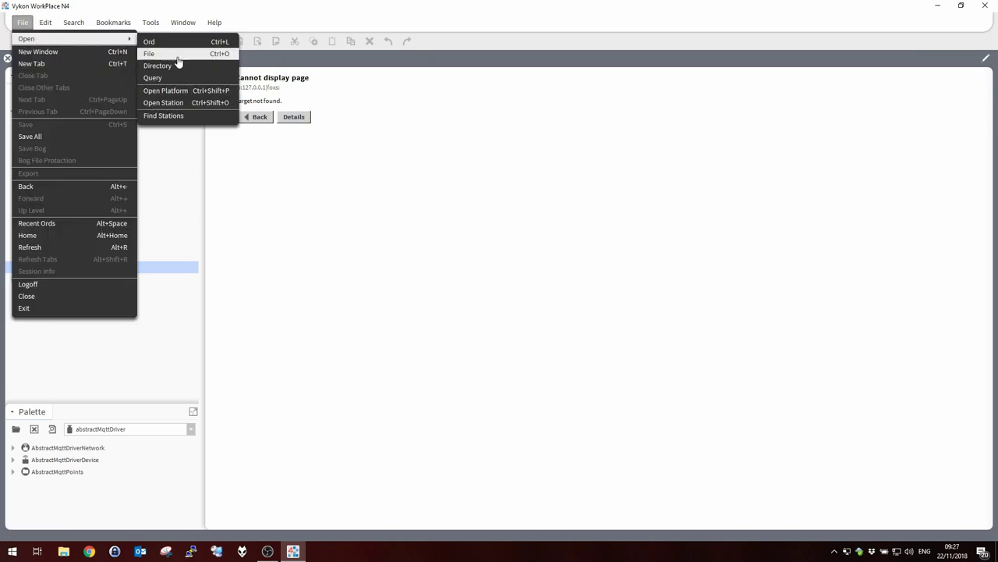
click(177, 101)
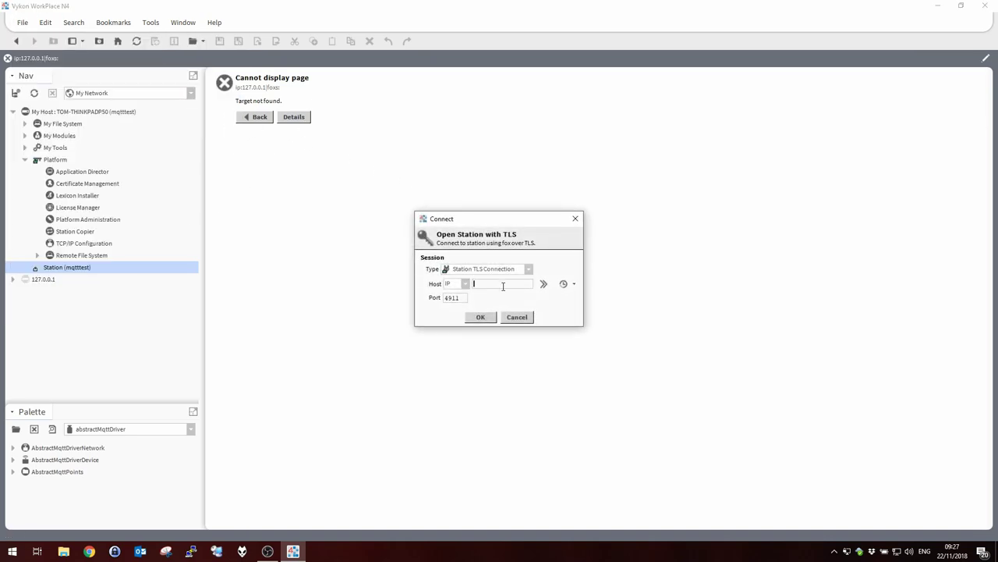
text(127.0.0.1)
drag(474, 284, 518, 283)
click(517, 284)
click(519, 269)
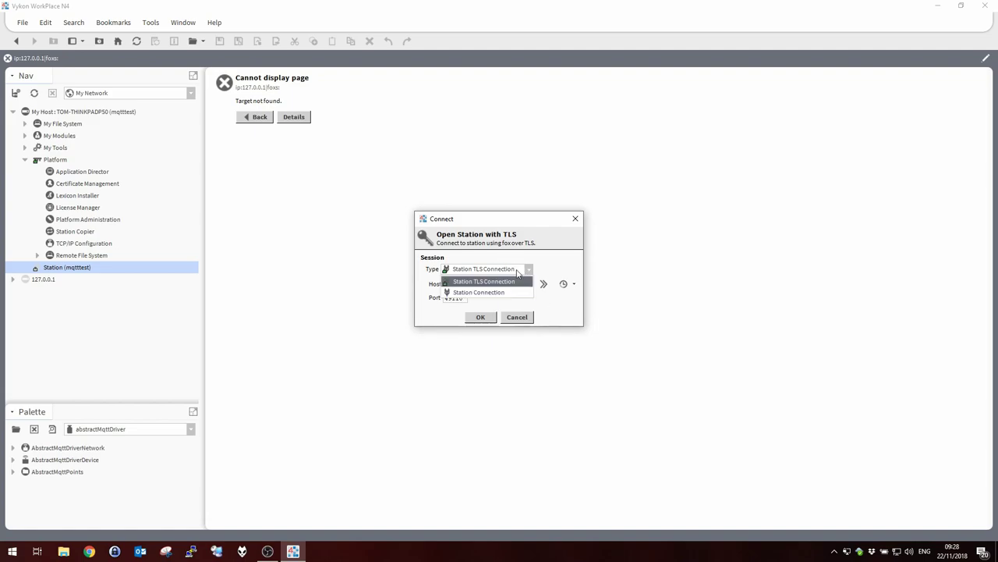
click(501, 281)
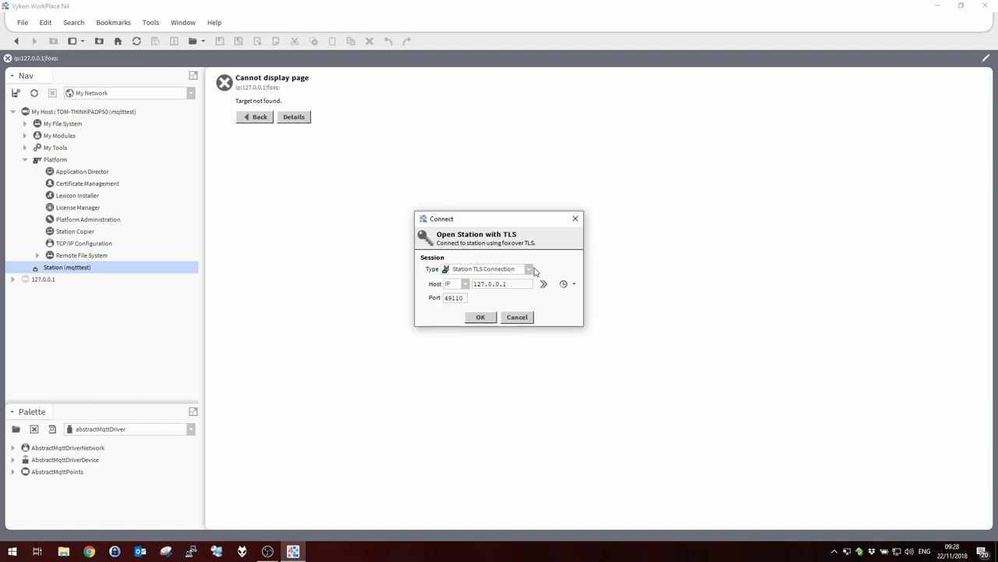
click(485, 320)
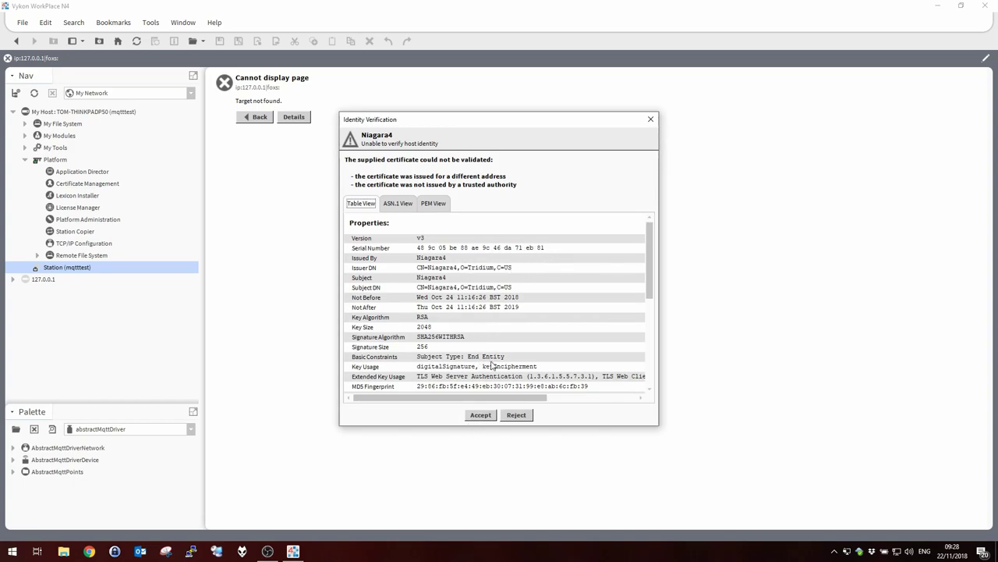
Accept the station certificate and log in with the username and password
click(489, 416)
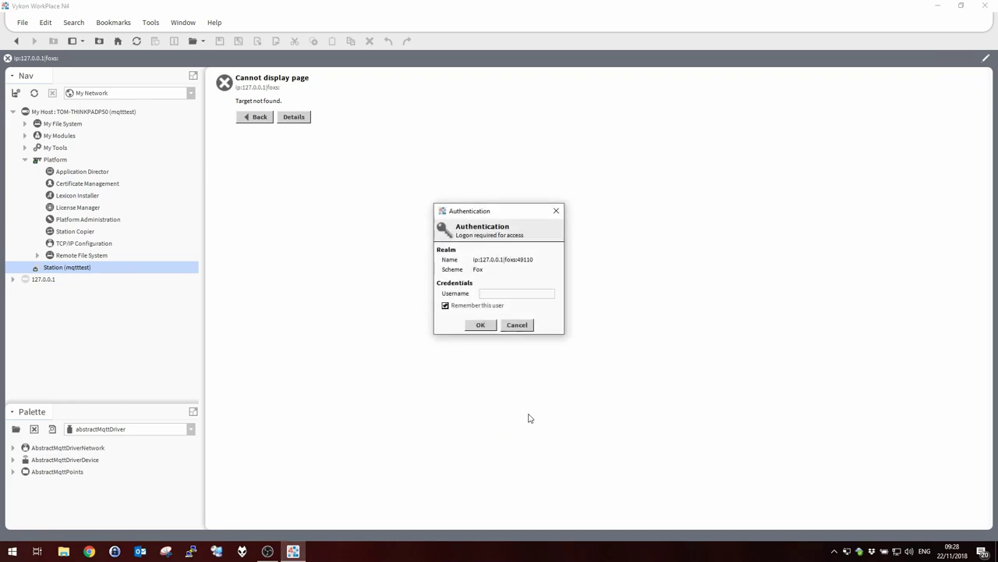
key(Return)
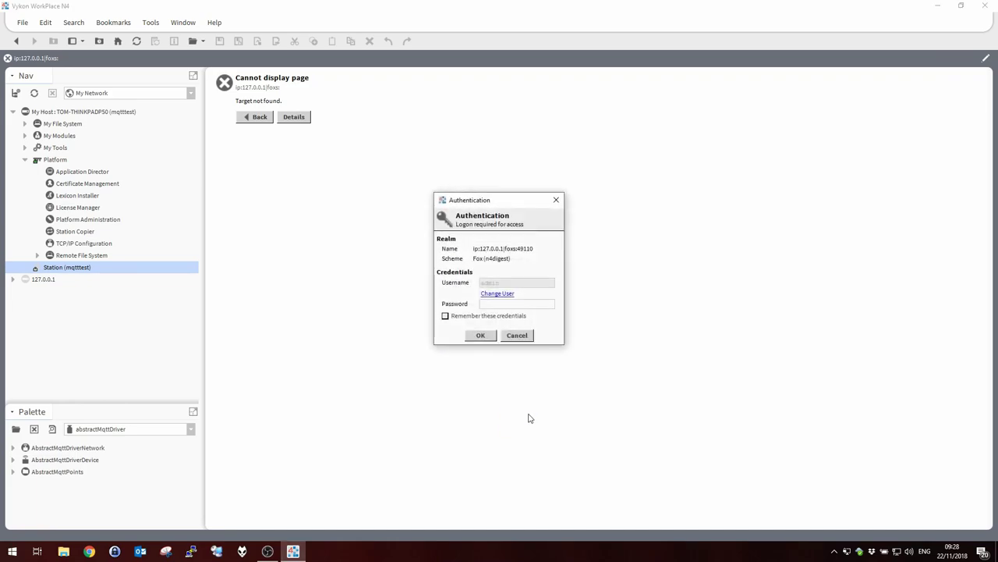
text(a)
key(Return)
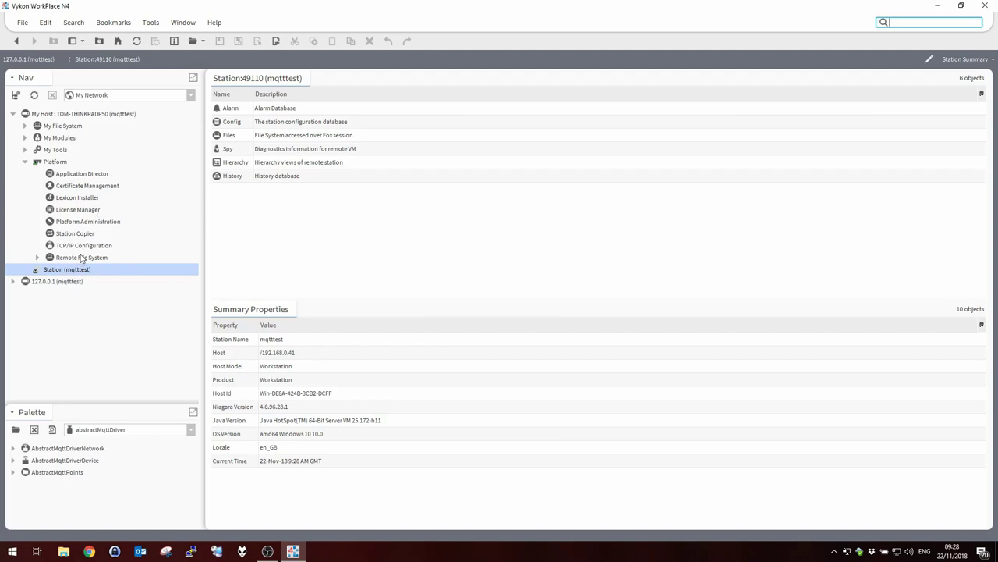
Expand 127.0.0.1 > Station:49110 > Config > Services to list FoxService and WebService
click(13, 281)
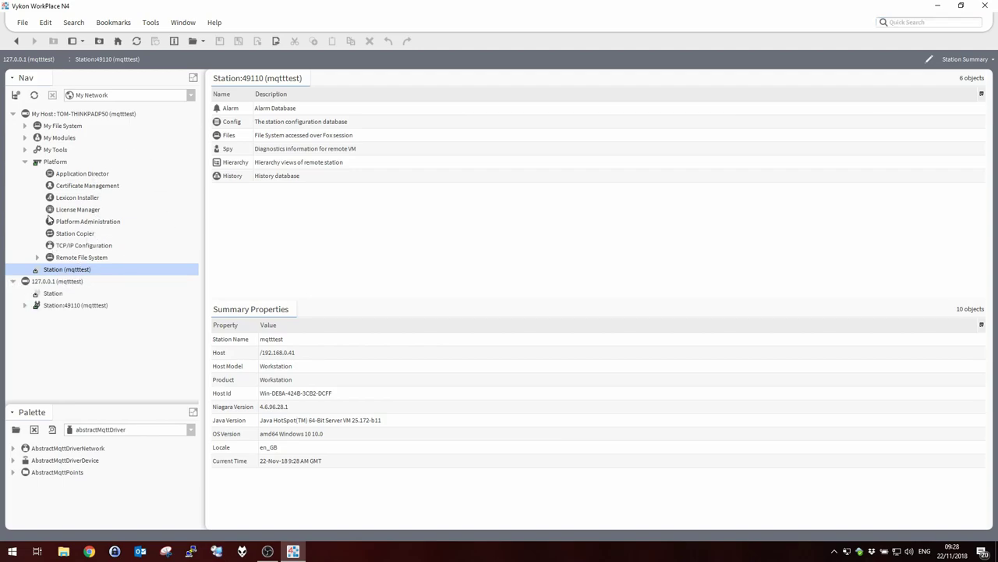
click(24, 161)
click(25, 209)
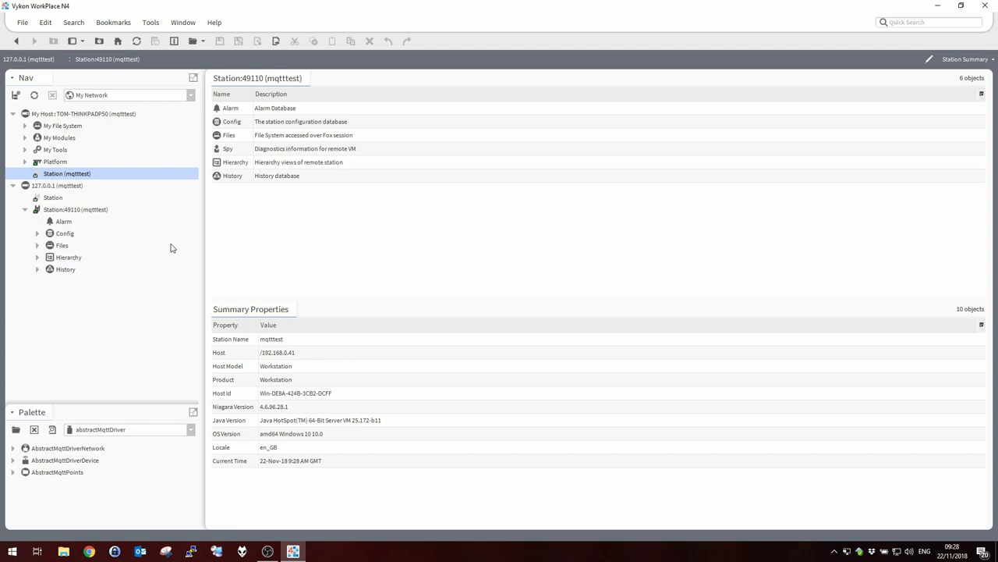
click(37, 234)
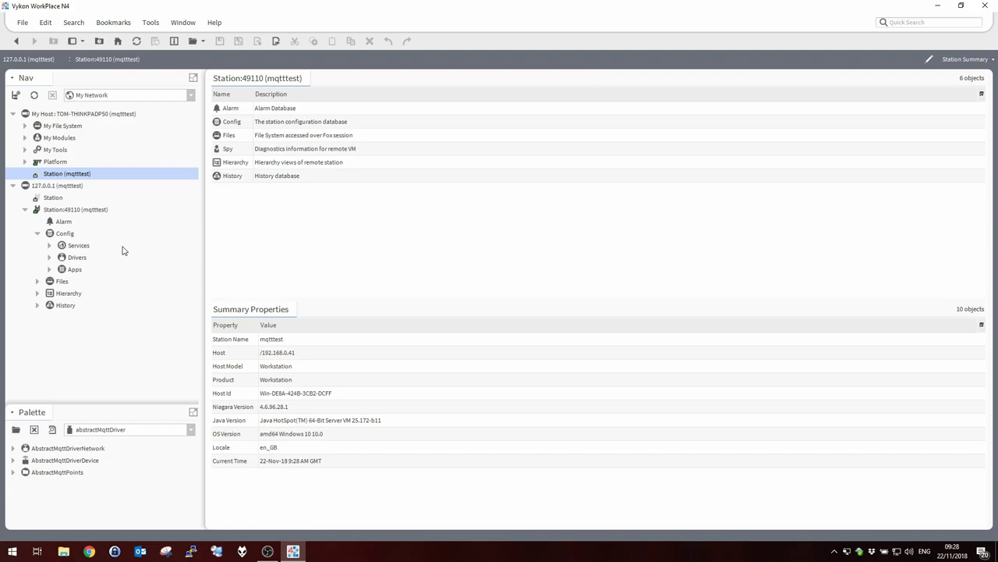
click(60, 234)
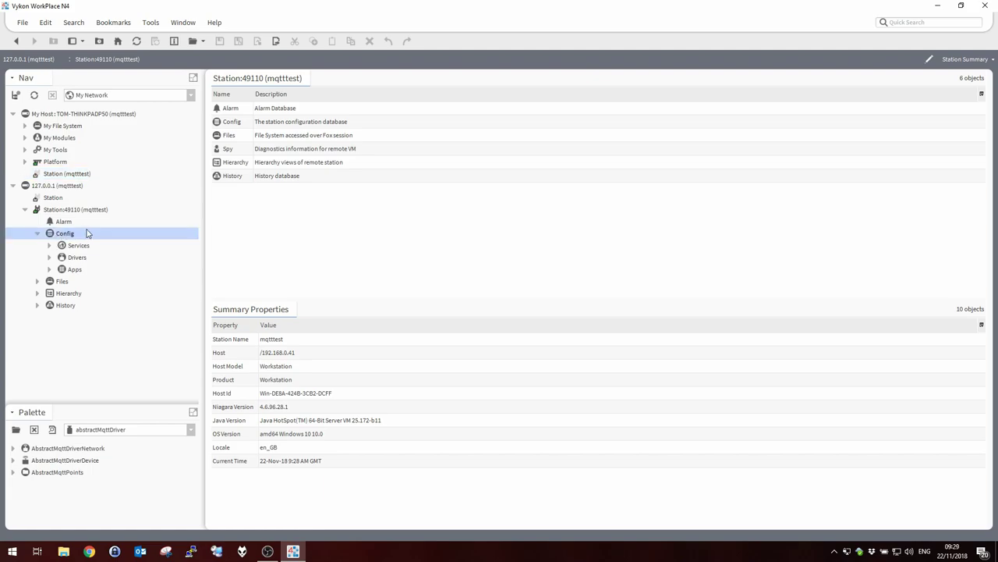
click(66, 247)
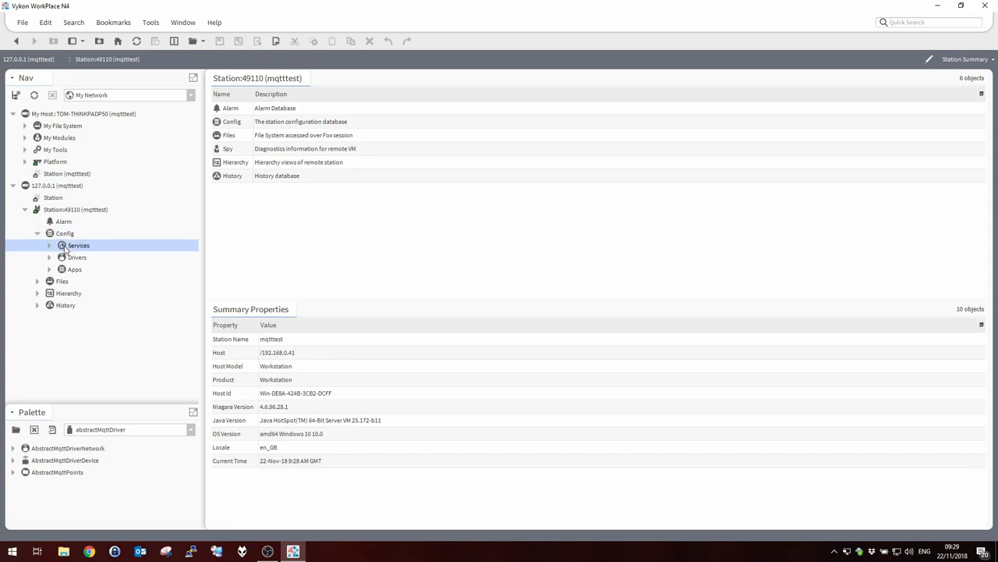
click(50, 246)
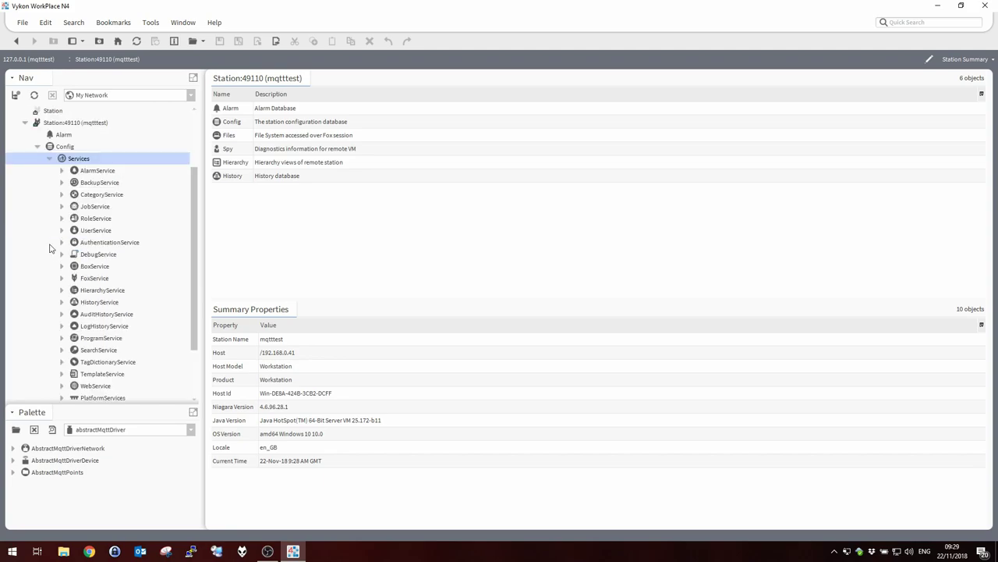
click(100, 281)
scroll(99, 284, down, 1)
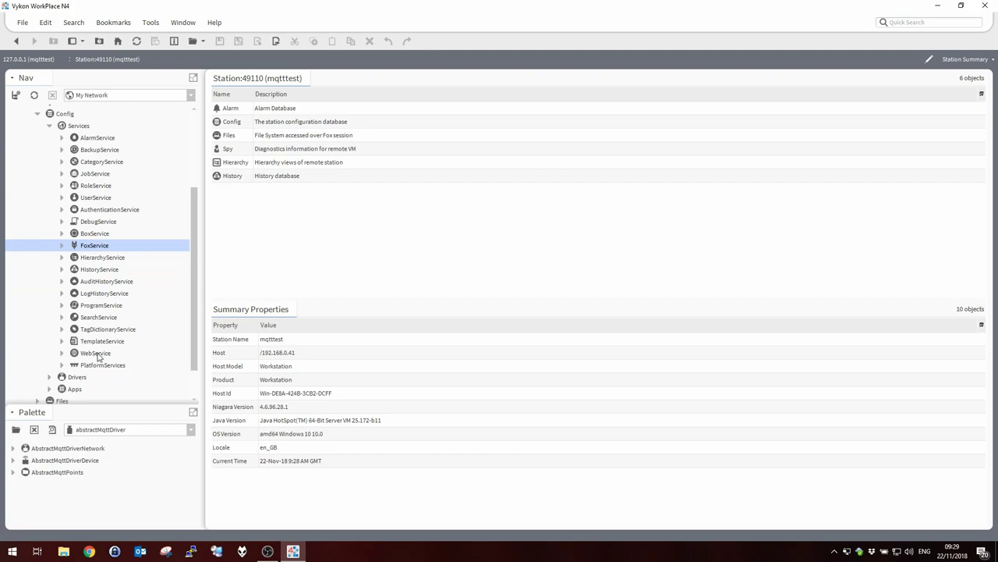
In WebService properties, enter HTTP port 8080, HTTPS port 4443, and set Https Only to false
double_click(97, 355)
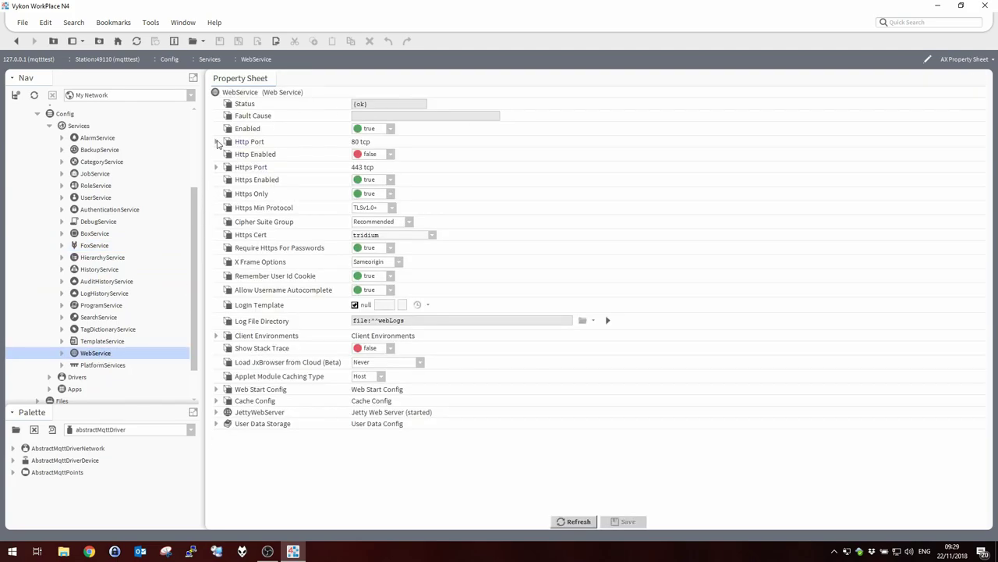
click(216, 142)
double_click(319, 153)
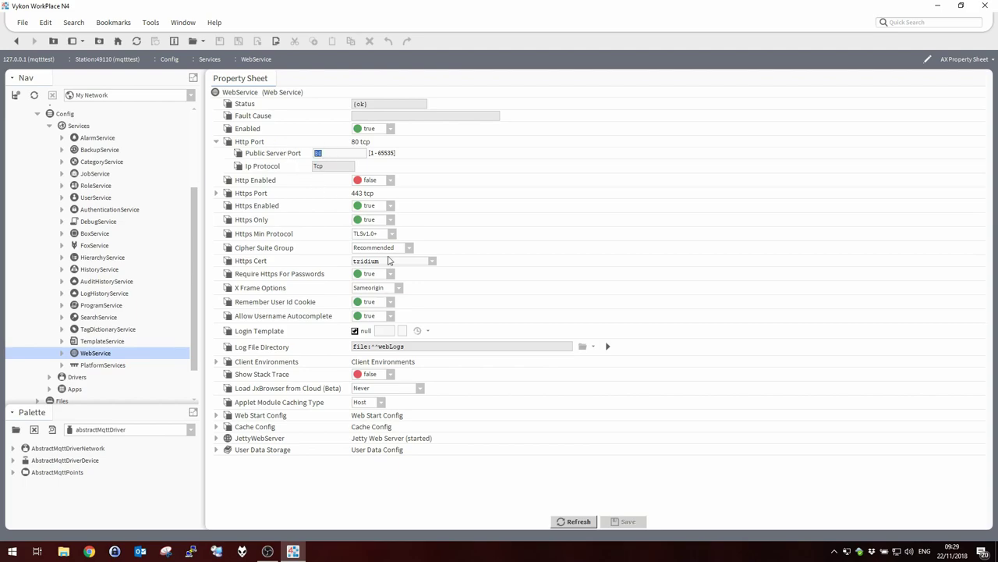
click(217, 193)
click(331, 153)
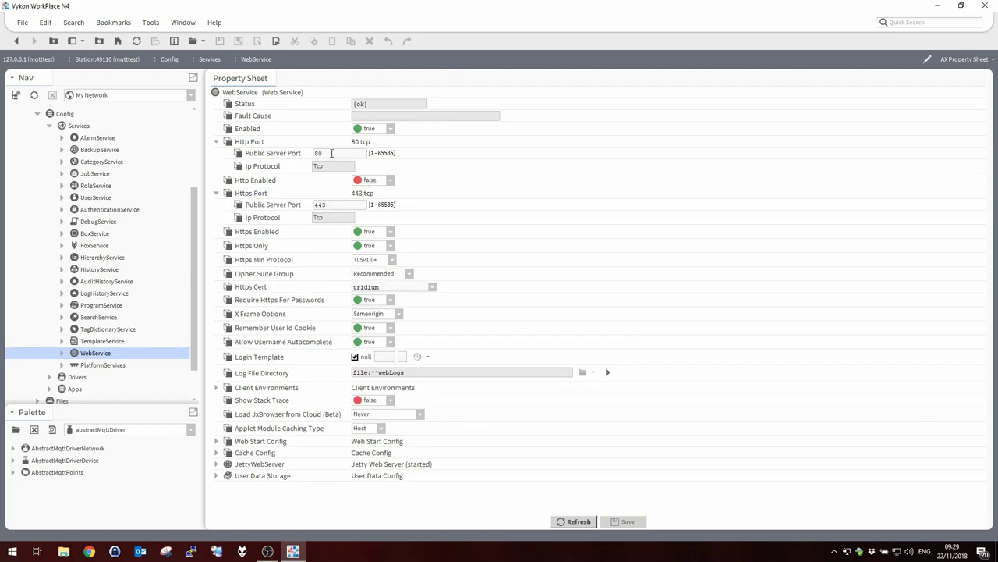
text(80)
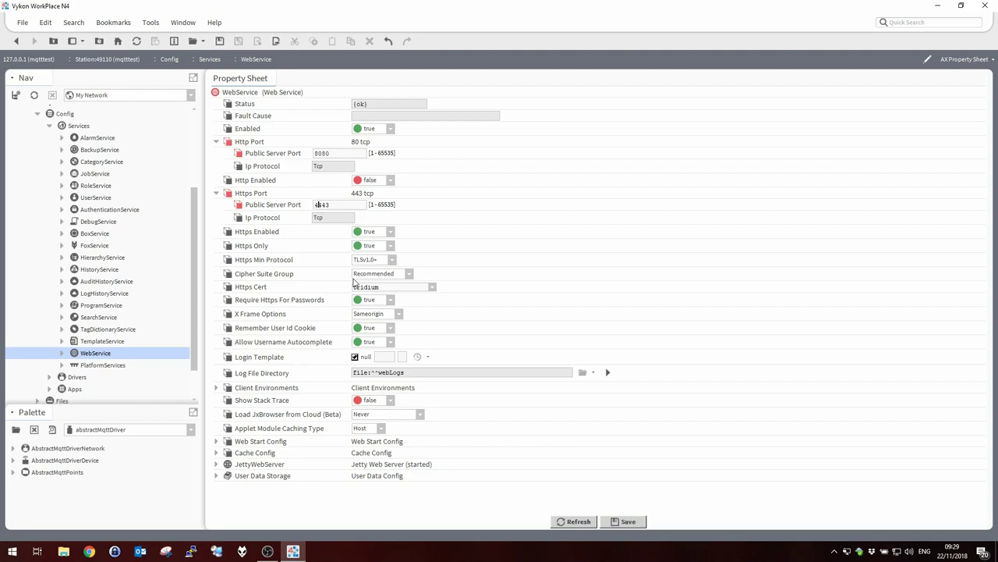
text(4)
click(390, 246)
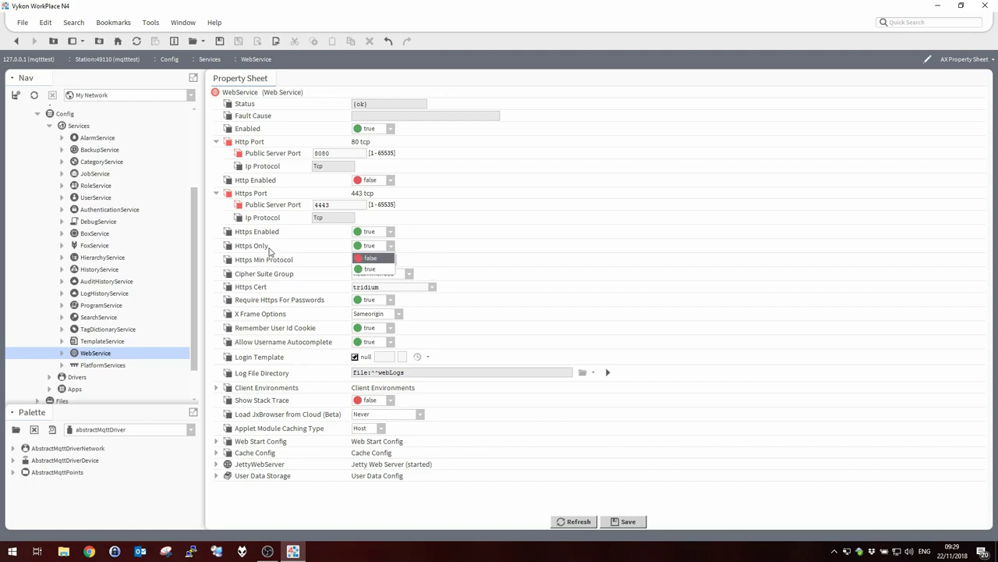
click(372, 261)
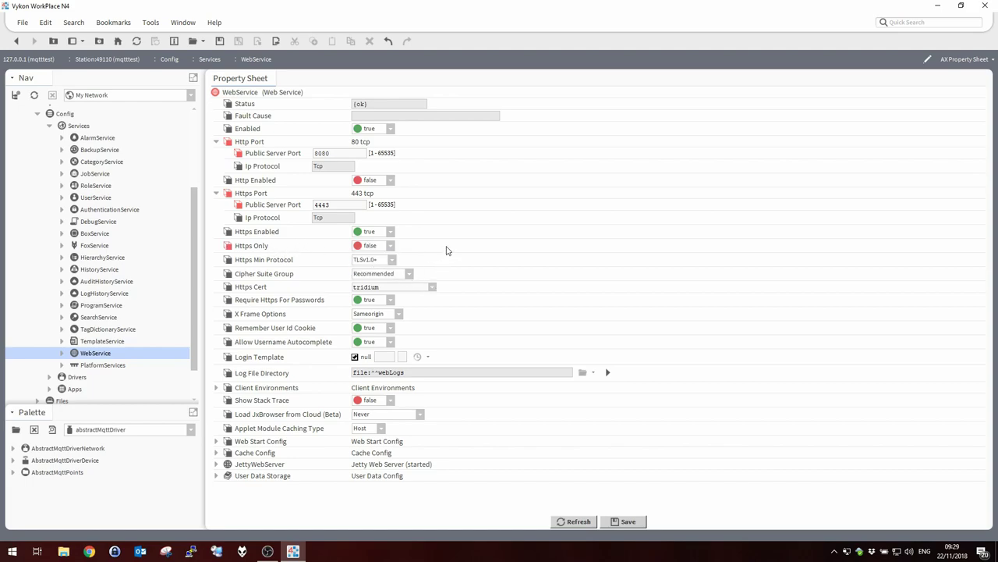
Save the WebService ports and check Application Director shows foxs=49110 and https=4443
click(630, 521)
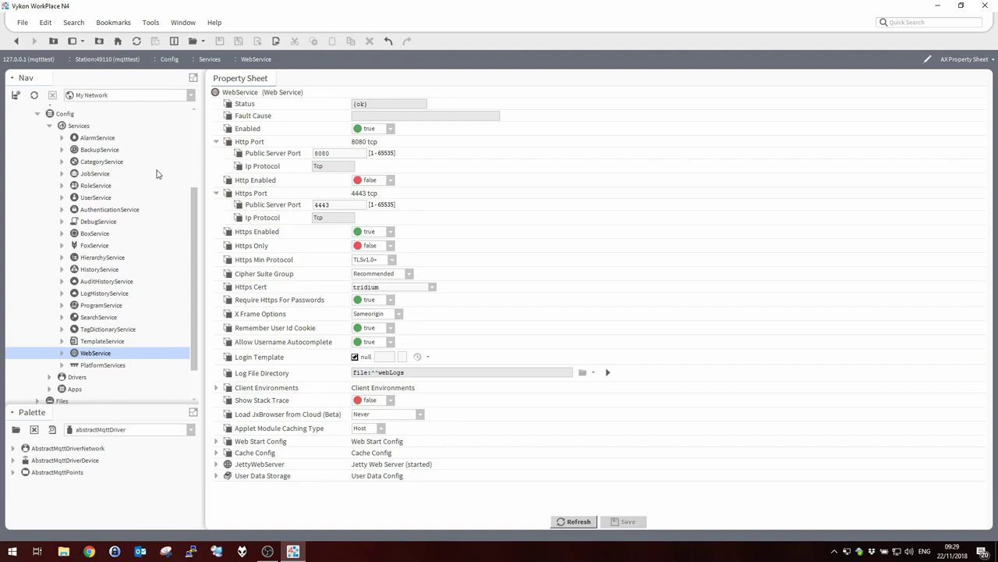
drag(197, 204, 197, 119)
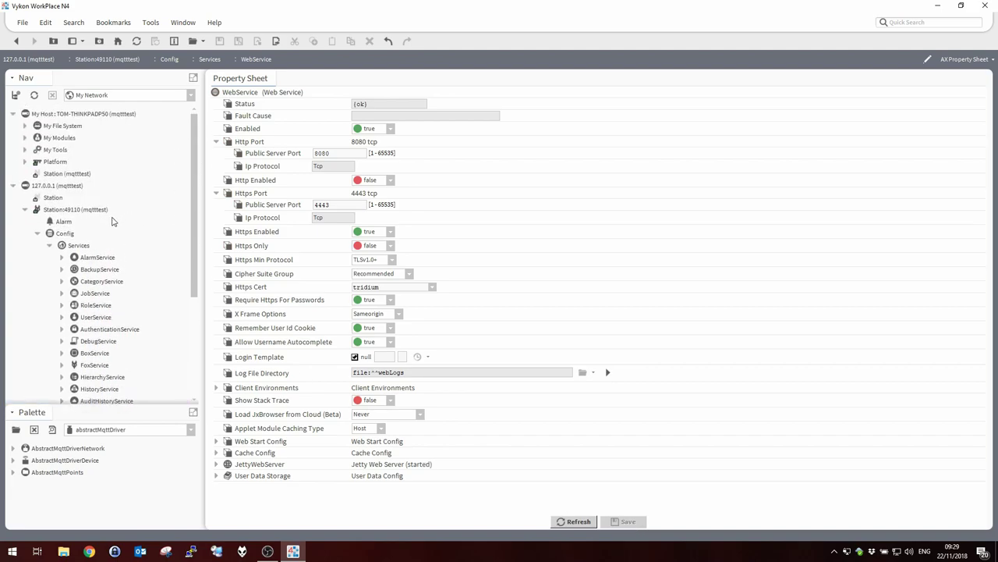
click(26, 163)
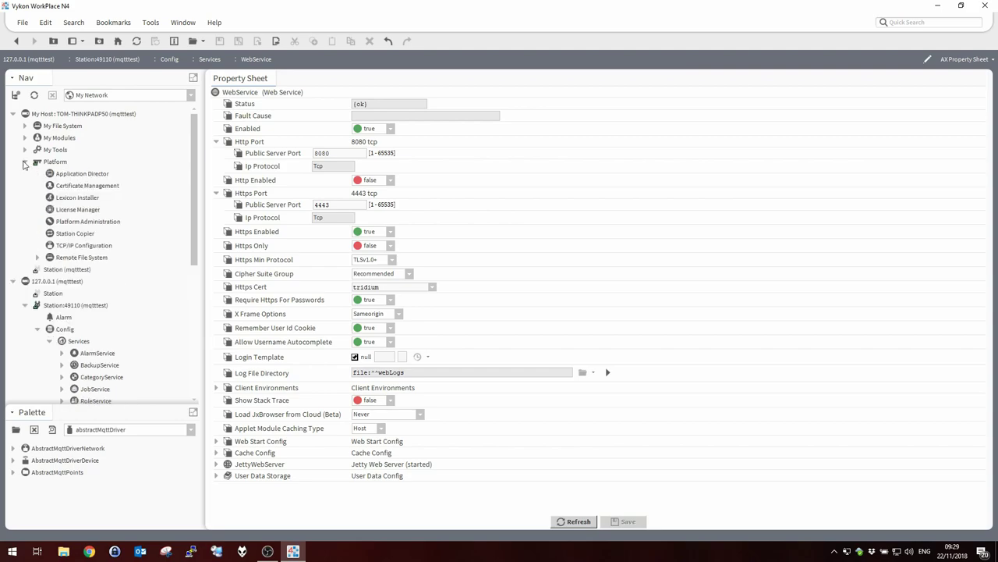
double_click(81, 174)
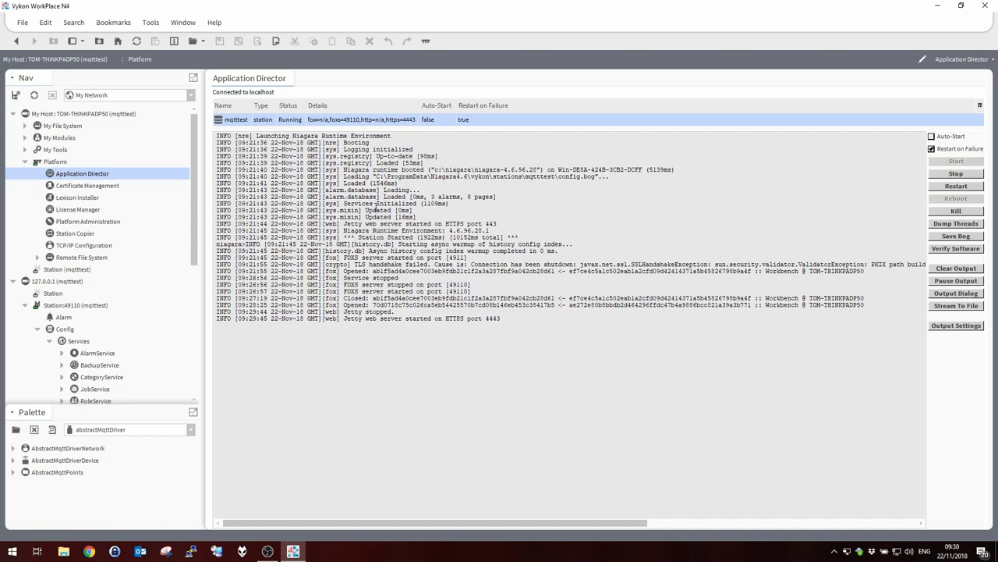
scroll(193, 143, down, 5)
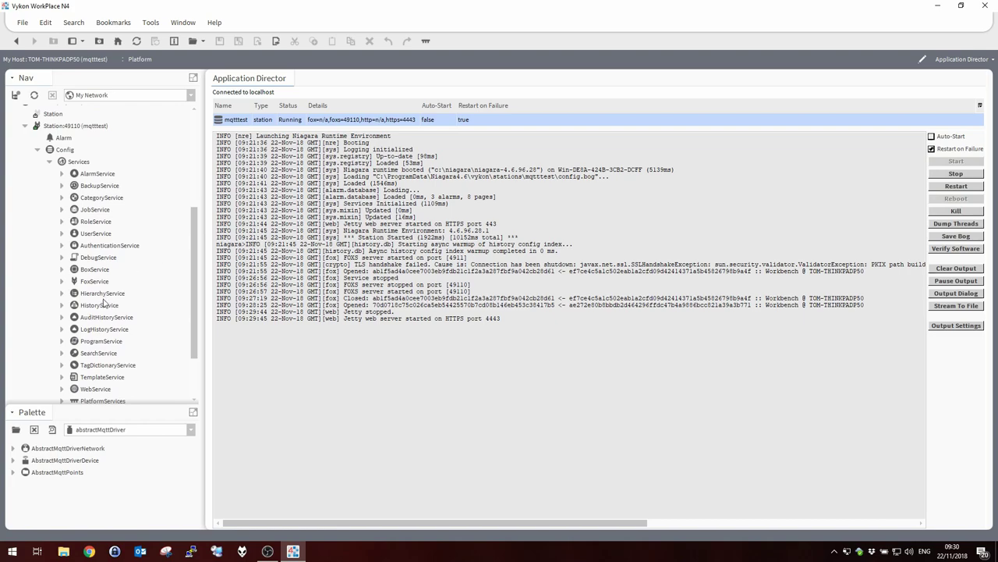